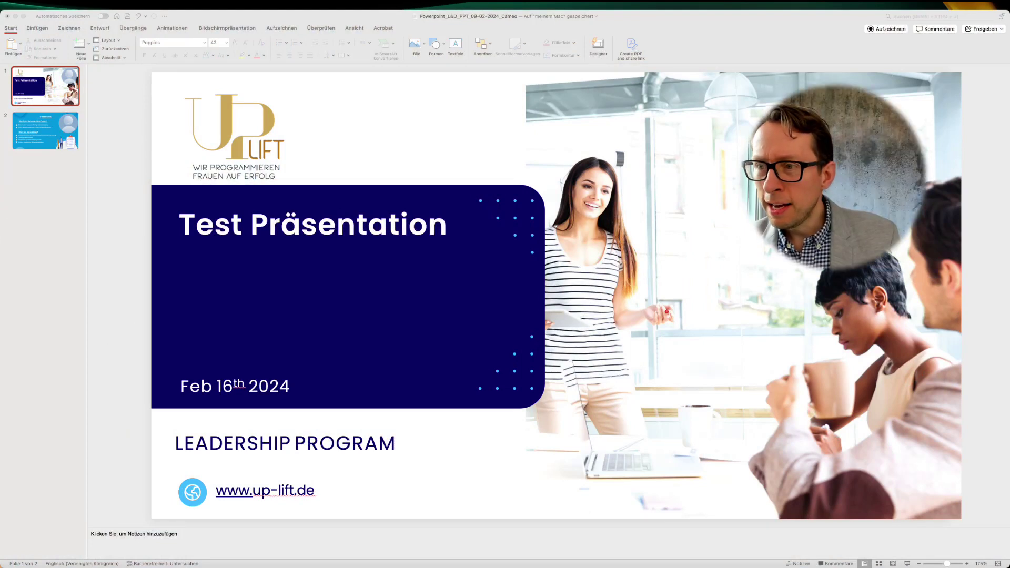
Step: Select the circular Cameo camera feed at the upper right of slide 1
mouse_move(811, 182)
left_mouse_down()
mouse_move(795, 203)
mouse_move(807, 190)
left_mouse_up()
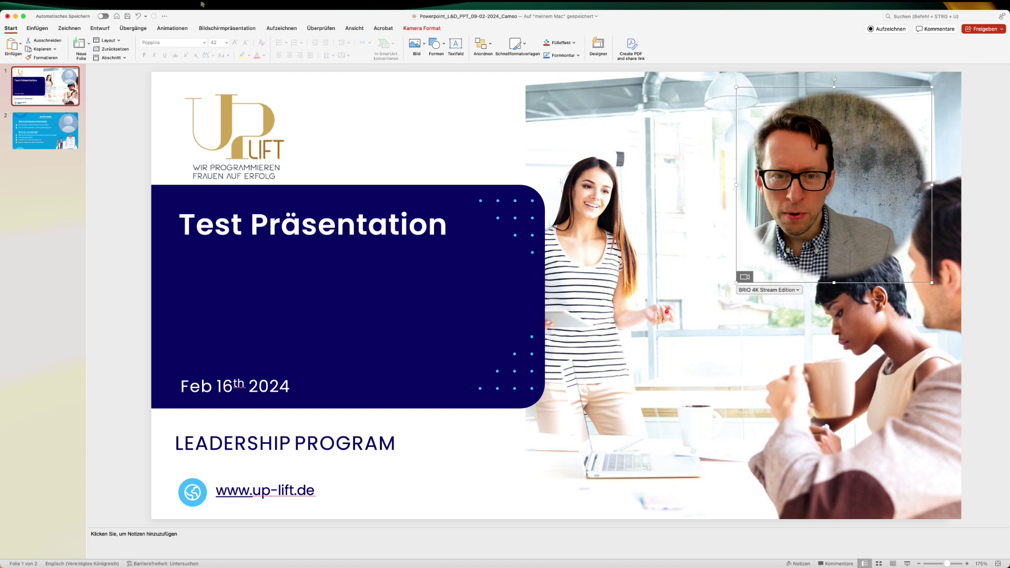
Step: Switch the feed to the phone camera, then insert a new Cameo near the slide's top middle
left_click(767, 290)
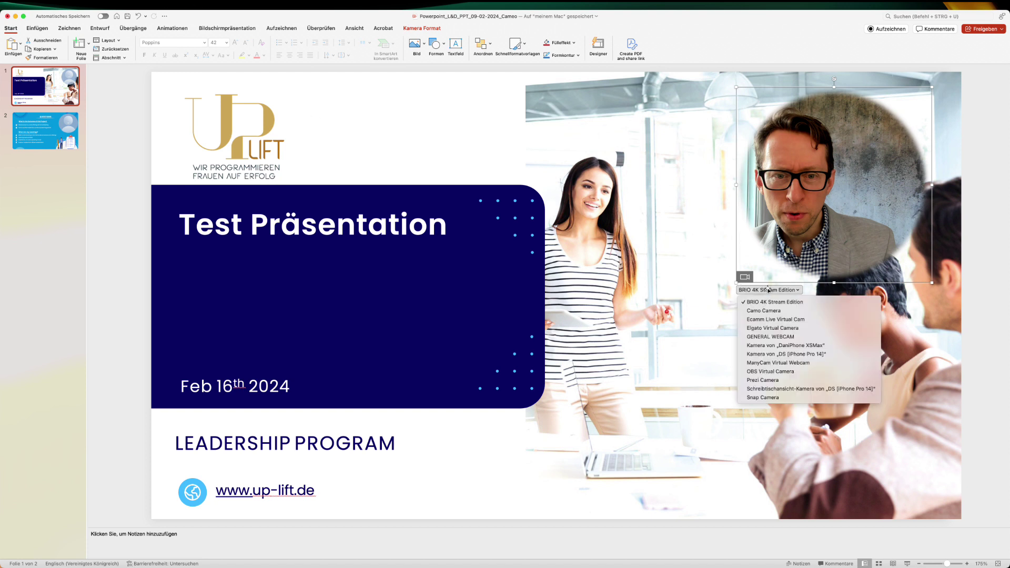
left_click(785, 345)
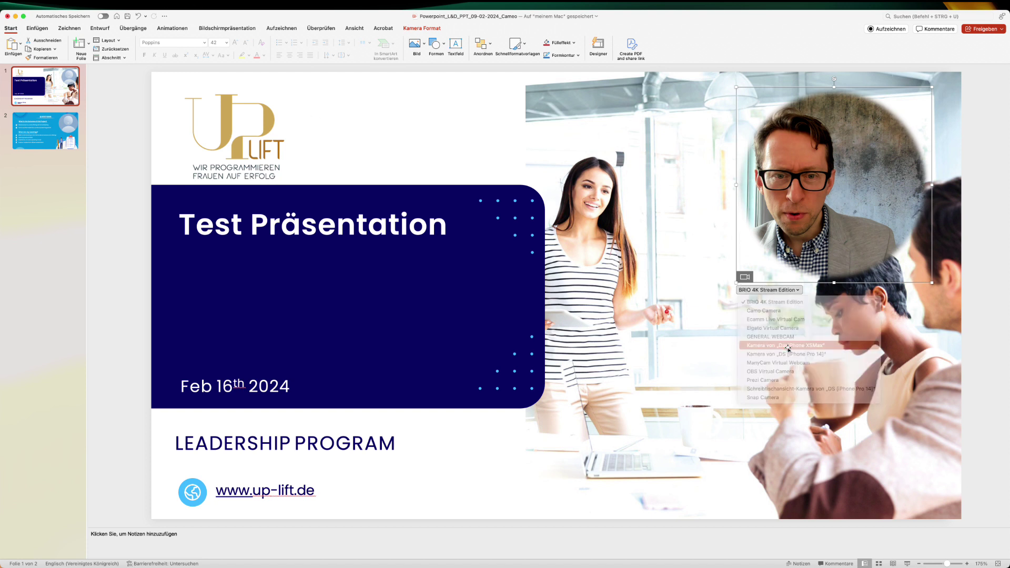
left_click(151, 7)
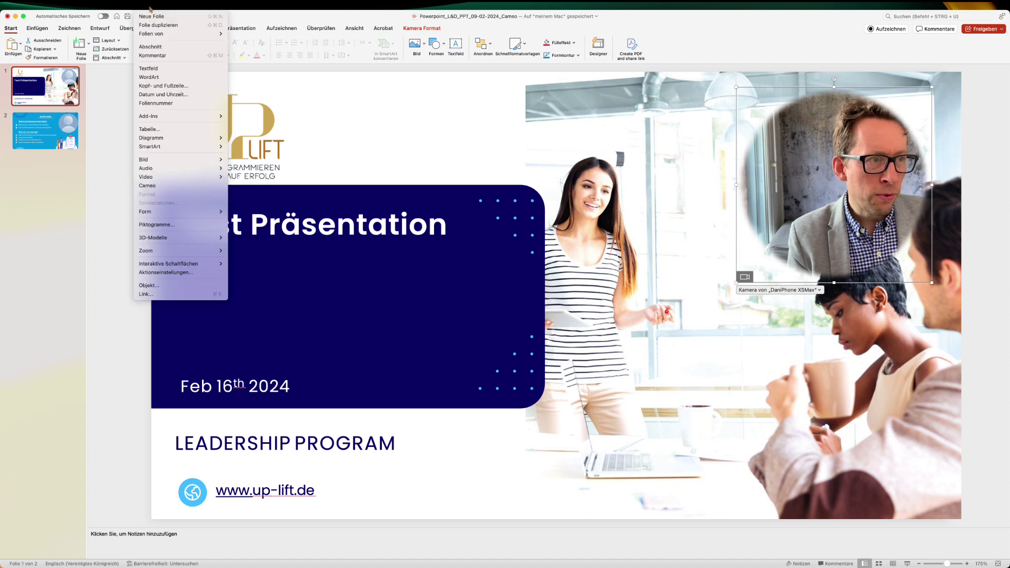
left_click(149, 189)
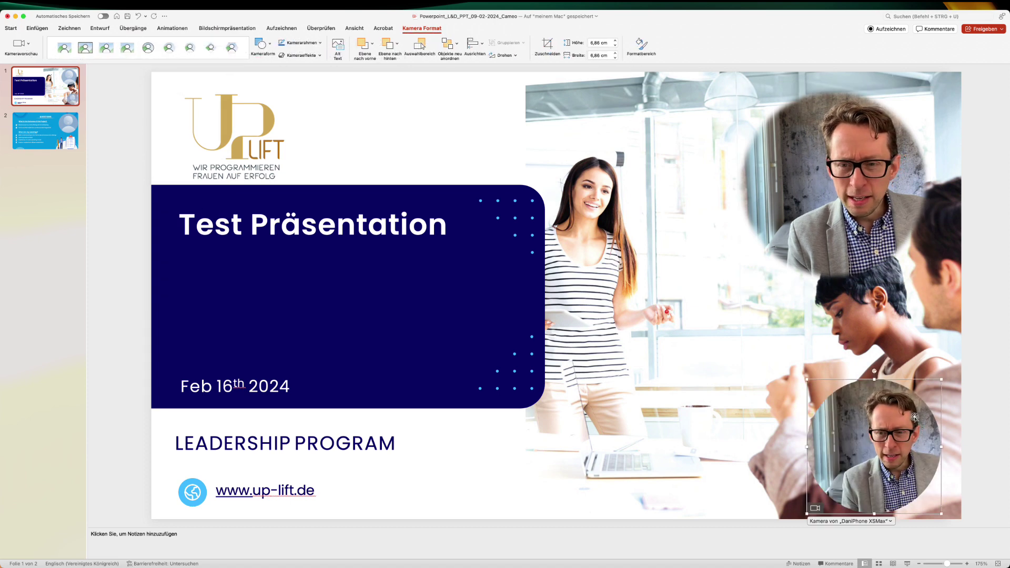
left_click_drag(873, 447, 643, 189)
Step: Delete the larger camera circle and move the new 8.86 cm circle to the upper right
left_click(763, 163)
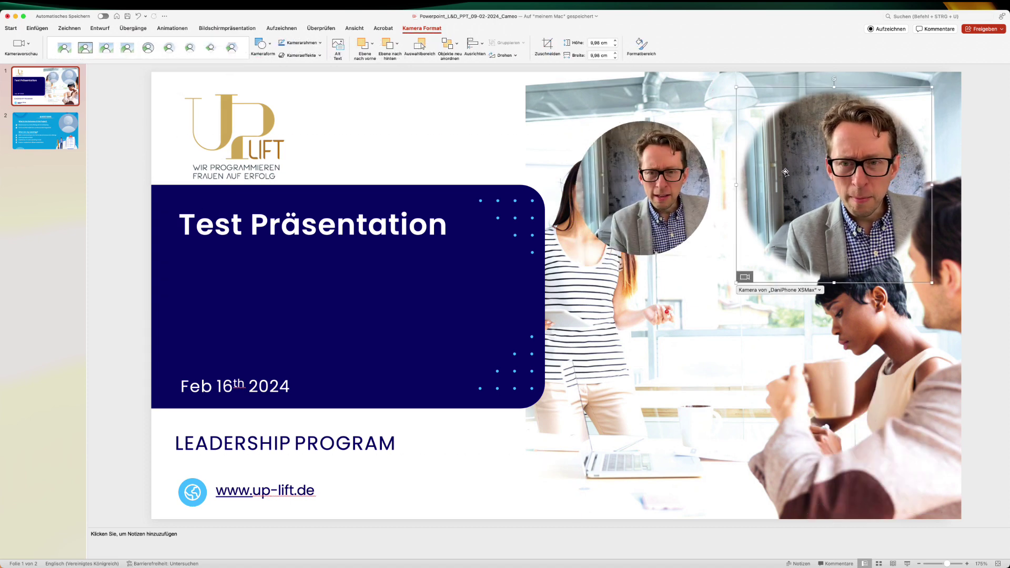
key("BackSpace")
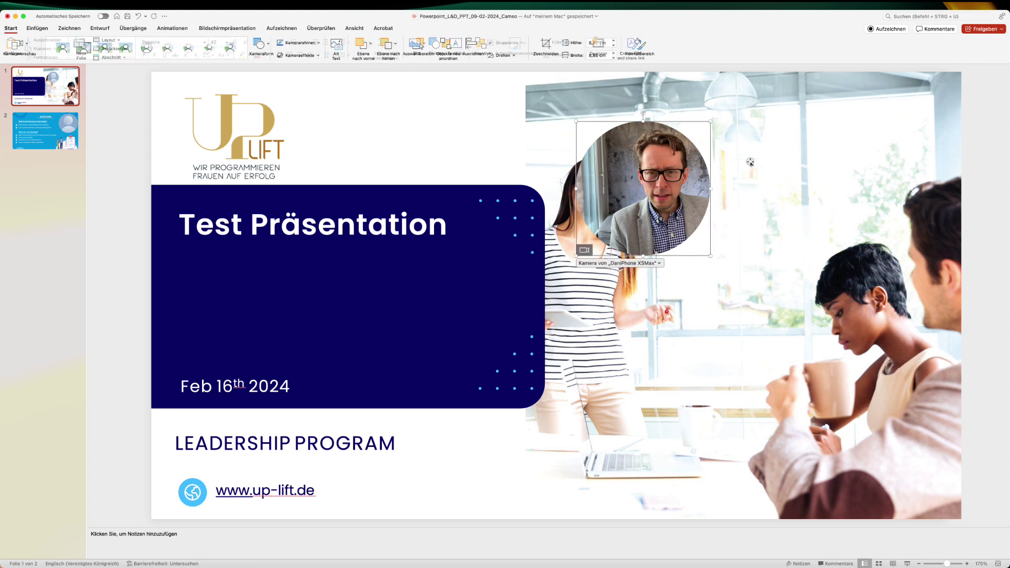
left_click_drag(641, 212, 788, 192)
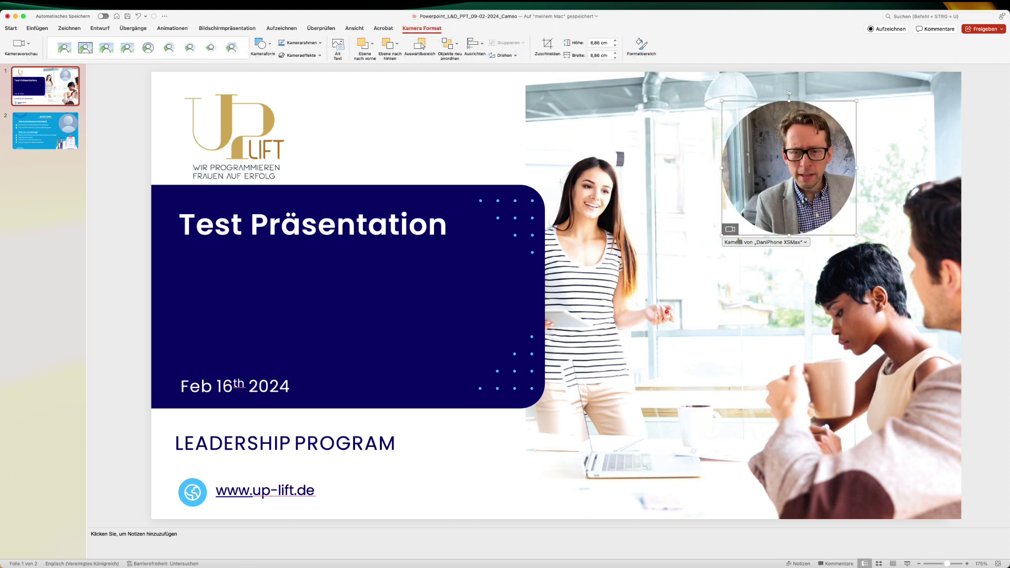
left_click(746, 243)
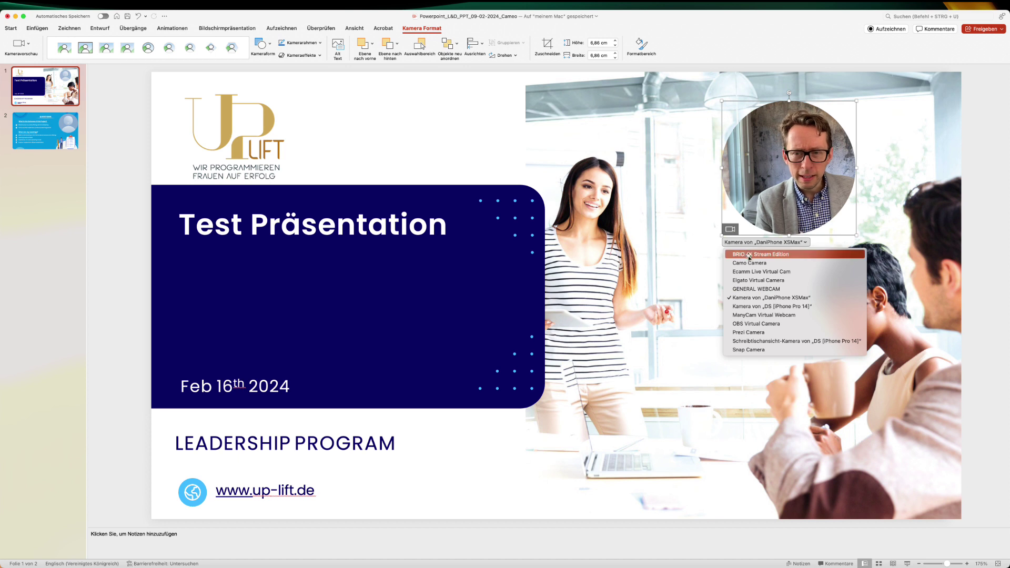
Step: Use BRIO 4K Stream Edition as the source, apply the soft-edge oval style, and resize to 10,58 cm
left_click(749, 254)
left_click_drag(830, 212, 861, 203)
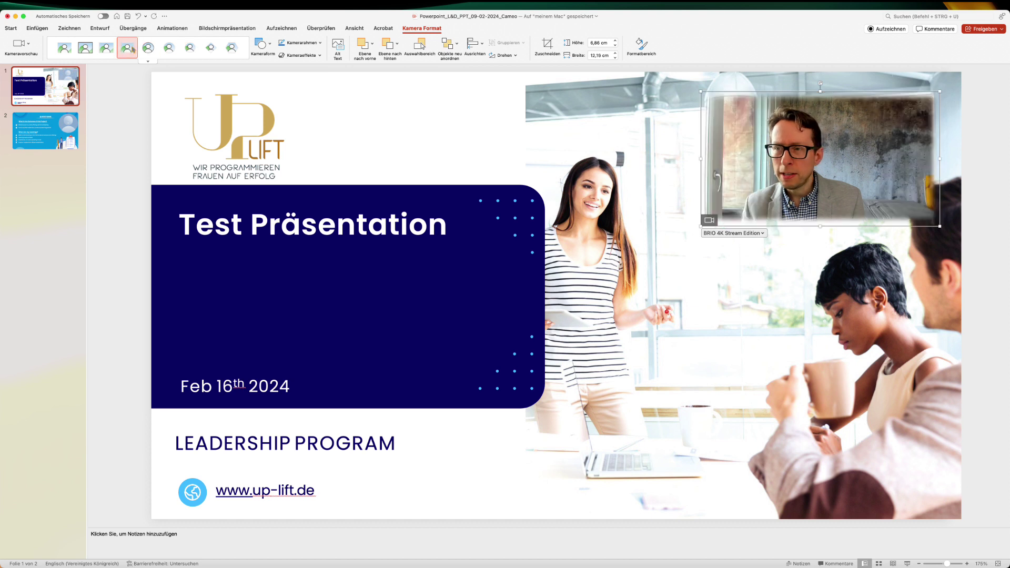
left_click(148, 49)
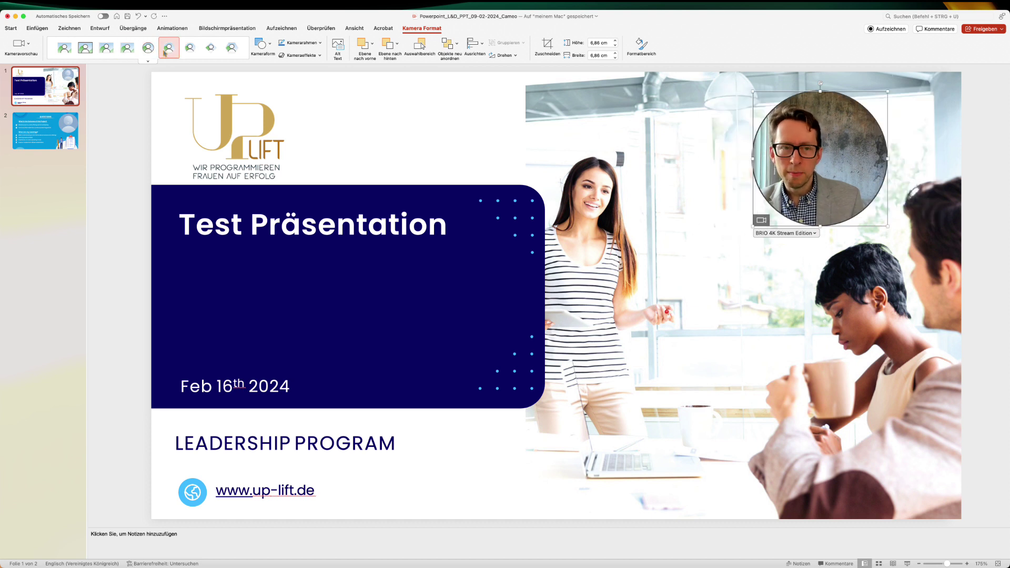
left_click(168, 51)
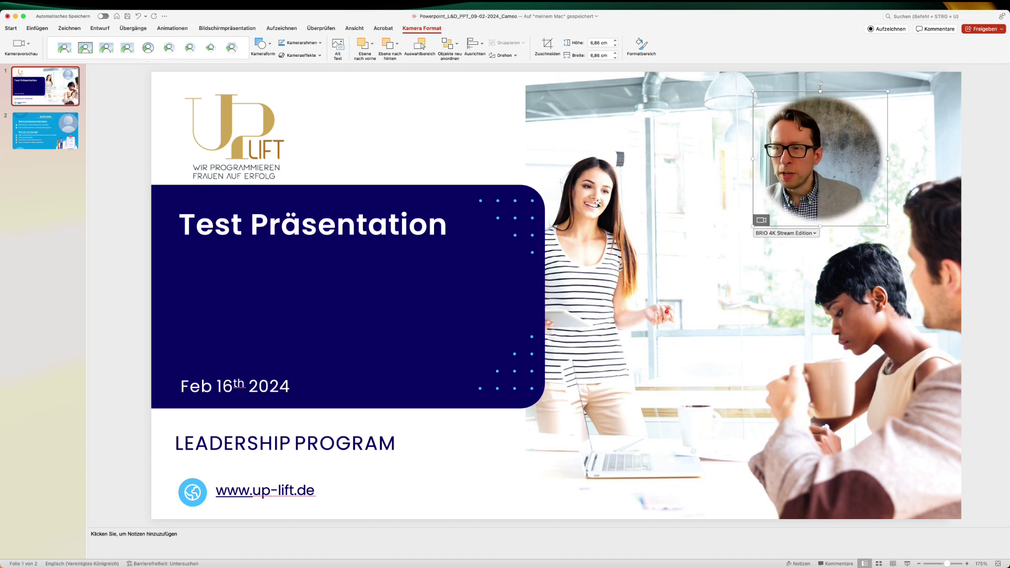
left_click_drag(824, 208, 848, 206)
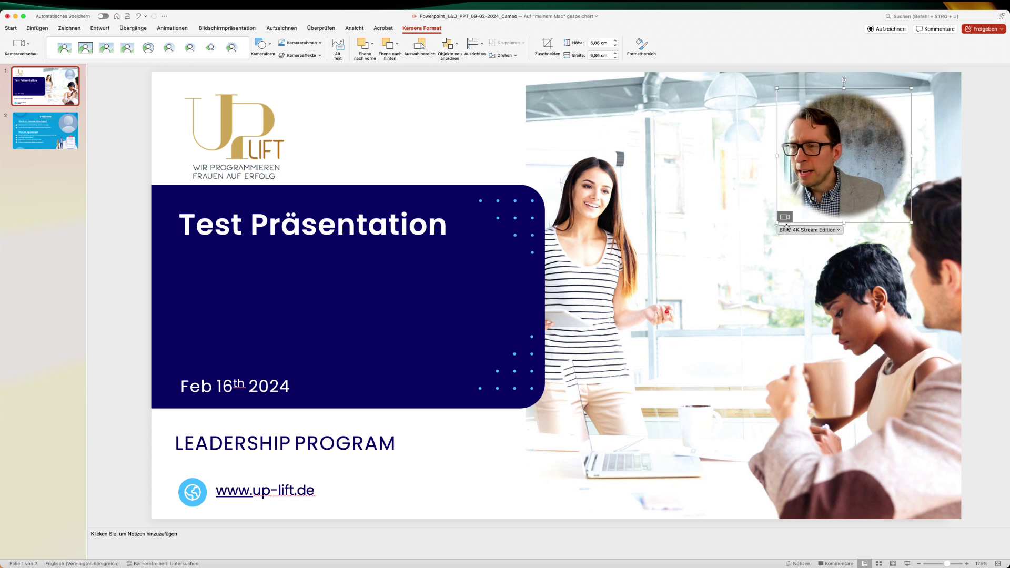
left_click_drag(778, 223, 704, 296)
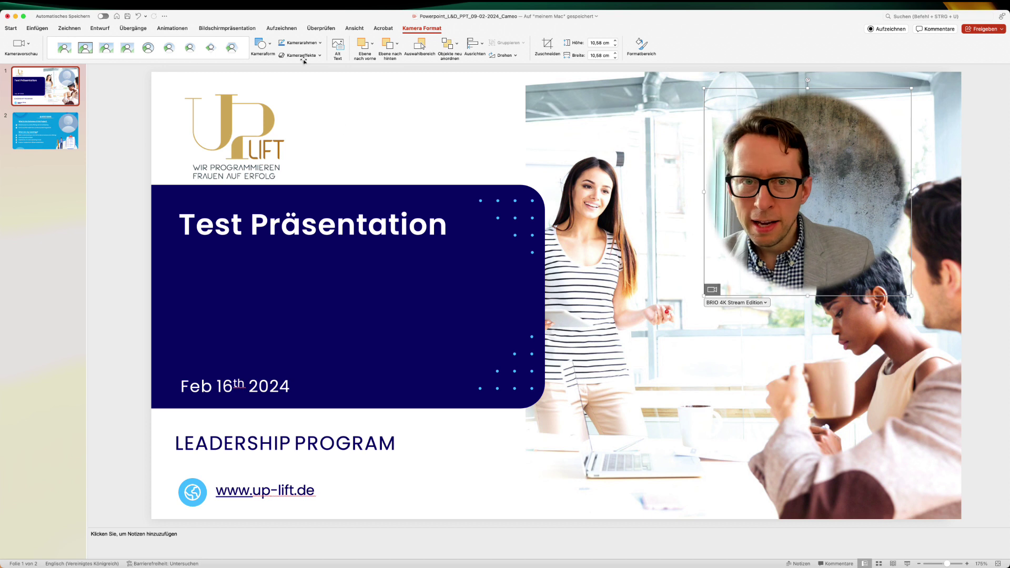
Step: Choose Dänisch as the subtitle language in the Bildschirmpräsentation subtitle settings
left_click(205, 5)
mouse_move(226, 27)
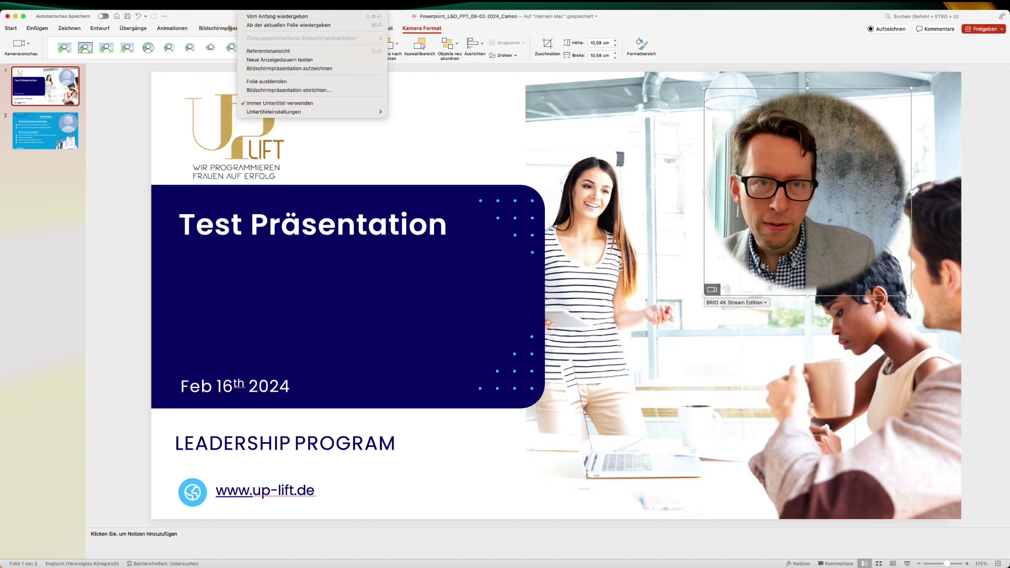
left_click(227, 29)
left_click(226, 30)
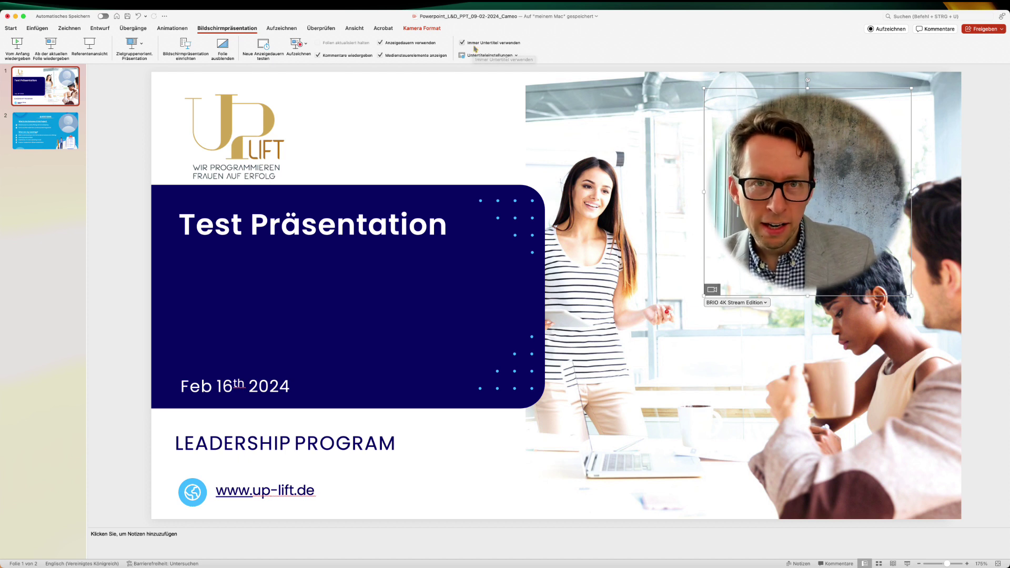
left_click(476, 55)
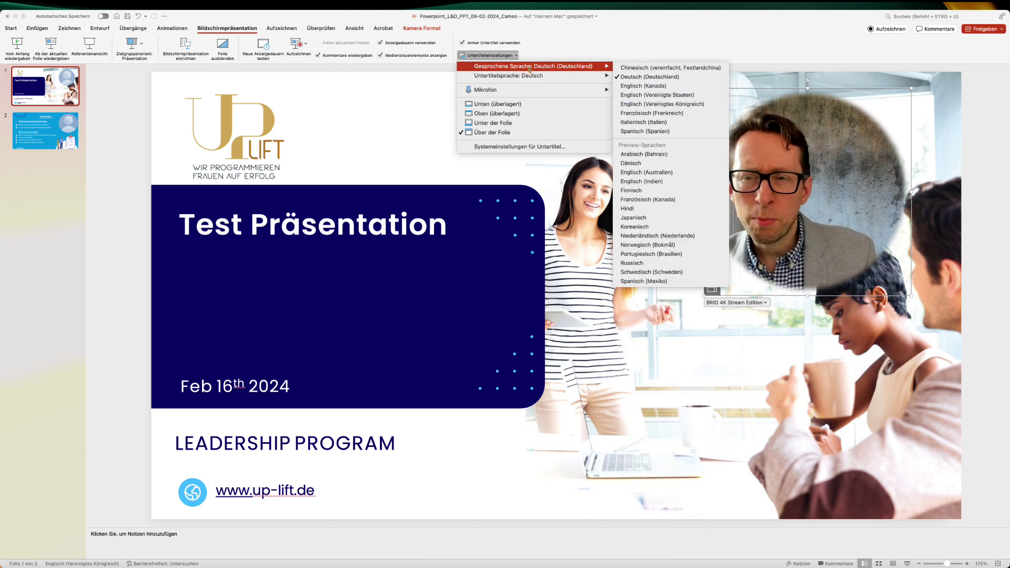
mouse_move(528, 76)
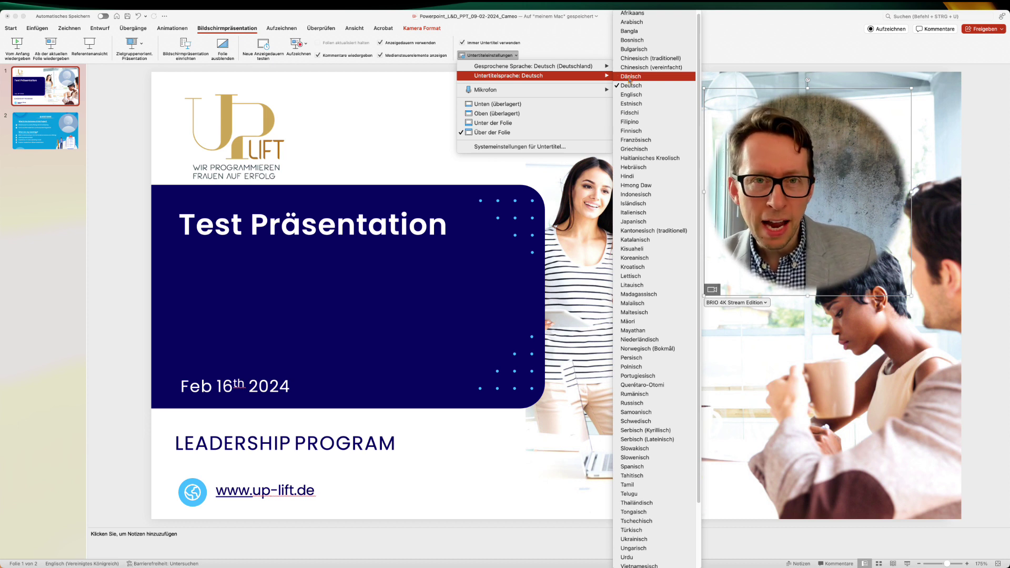
left_click(628, 77)
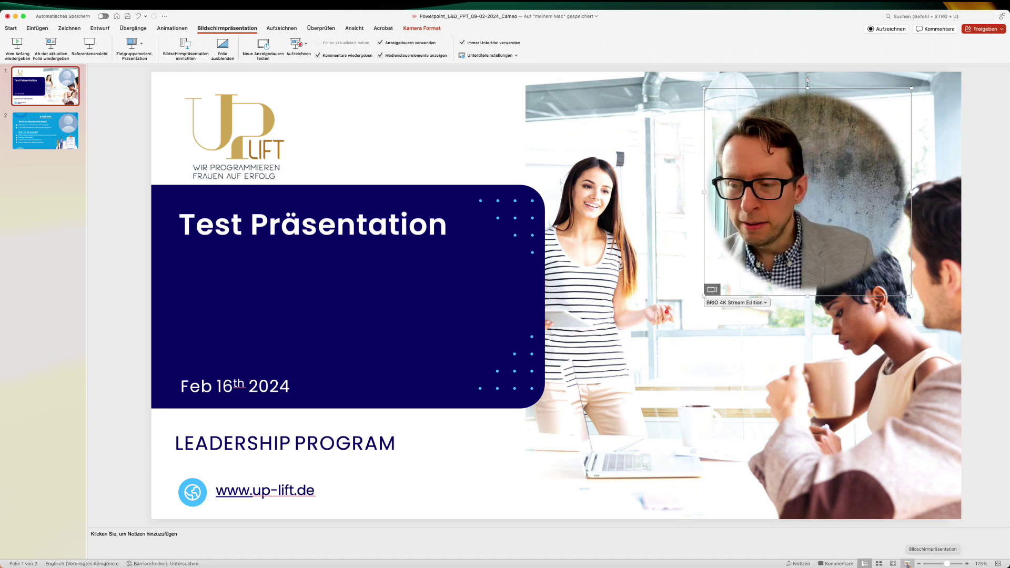
Step: Run the slideshow from the current slide, moving from the title slide to QUESTIONS, back, and forward again
left_click(907, 563)
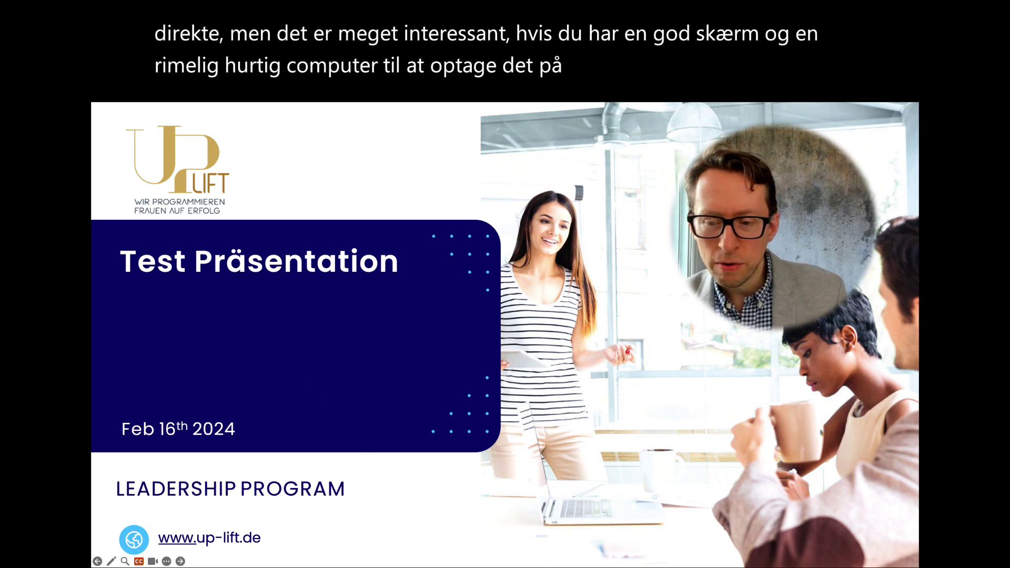
left_click(397, 482)
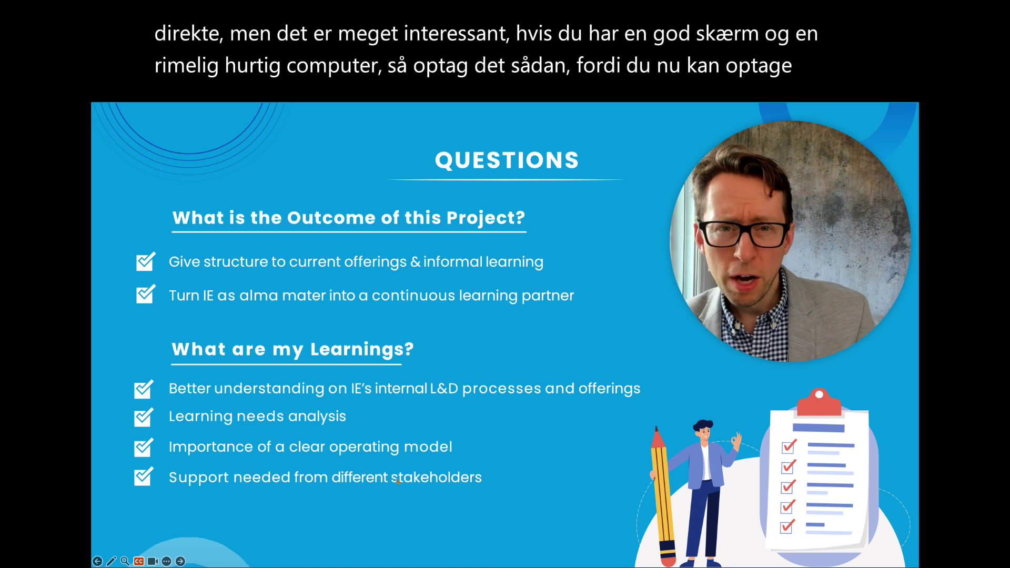
key("Left")
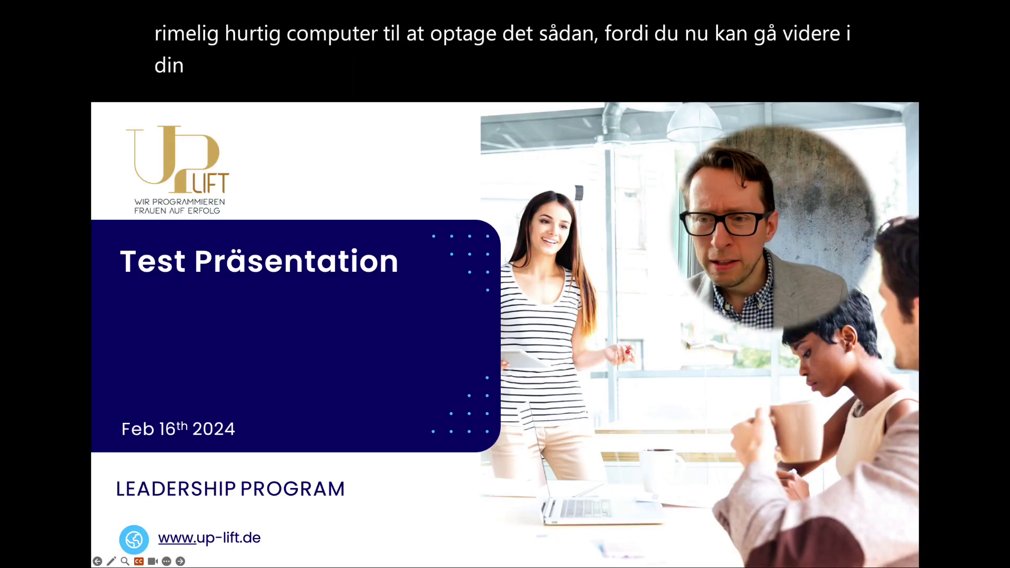
left_click(351, 470)
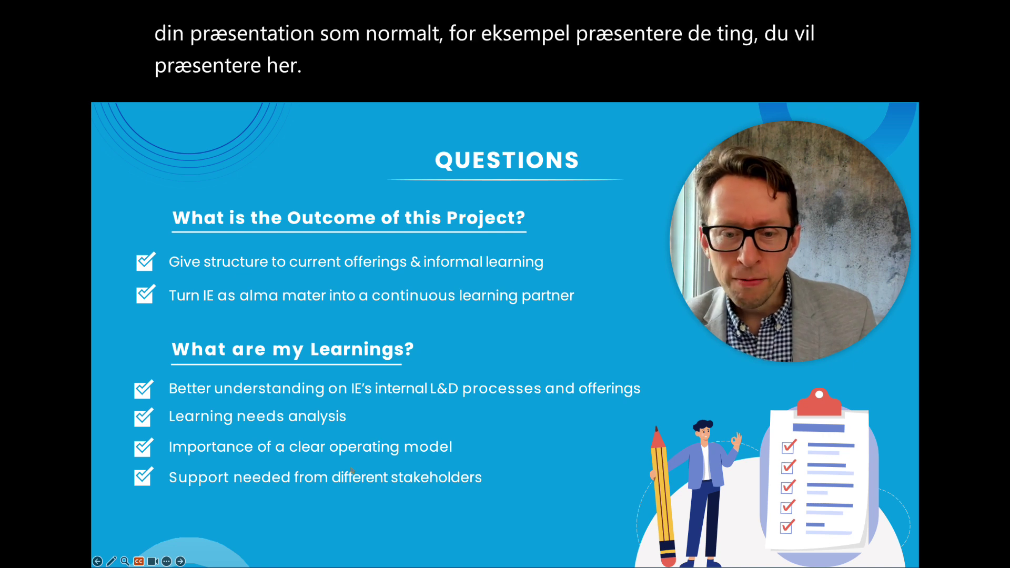